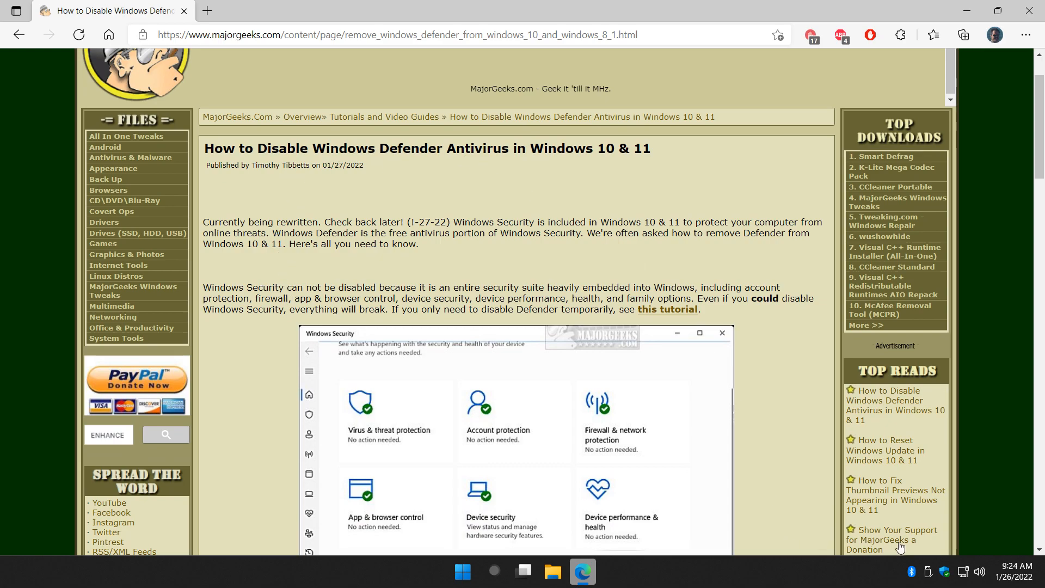
Review the Windows Security overview, then read the MajorGeeks article through its registry-file instructions for disabling Windows Defender.
click(943, 569)
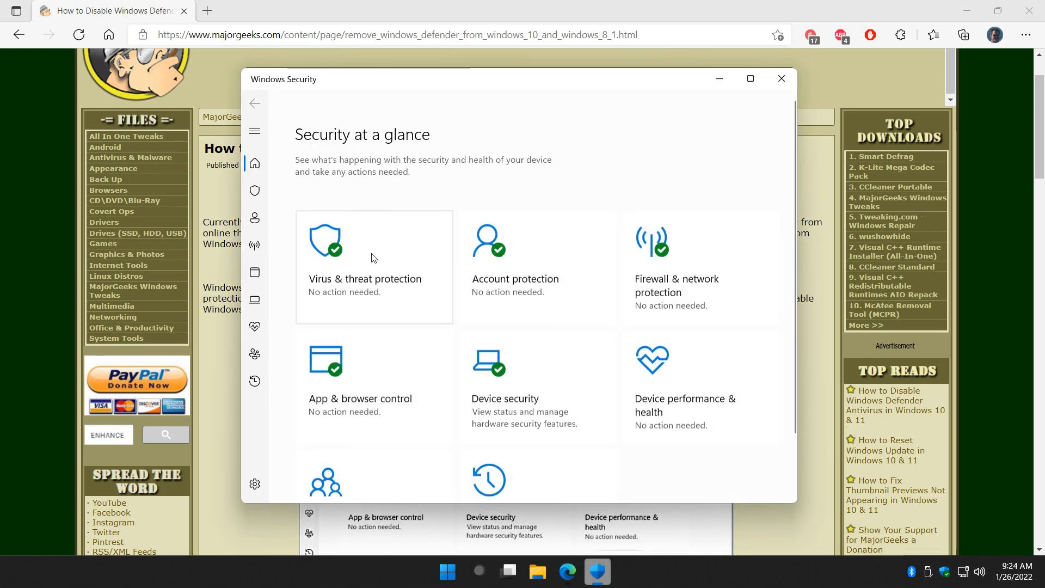
click(781, 78)
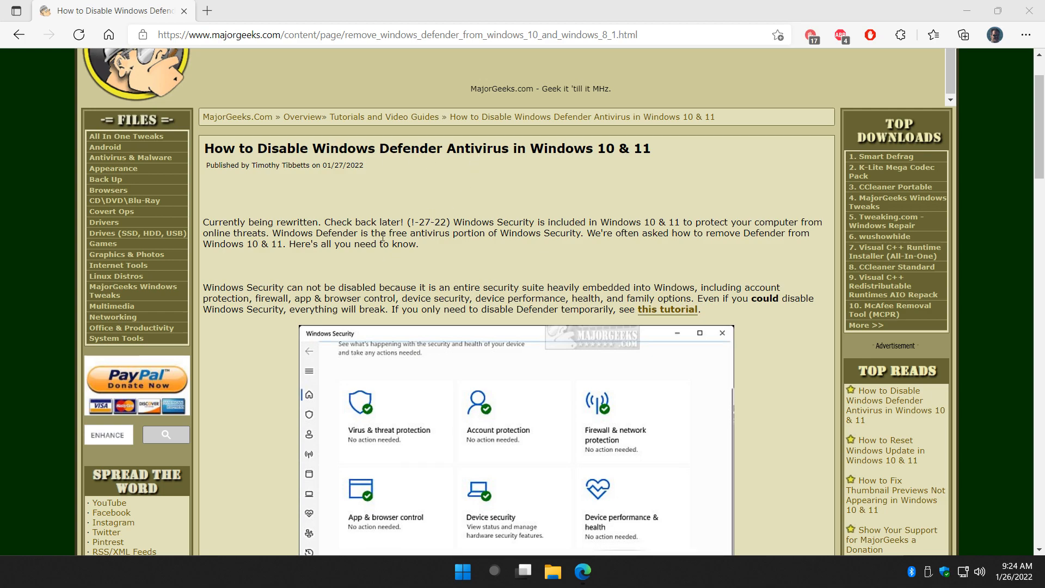
click(347, 236)
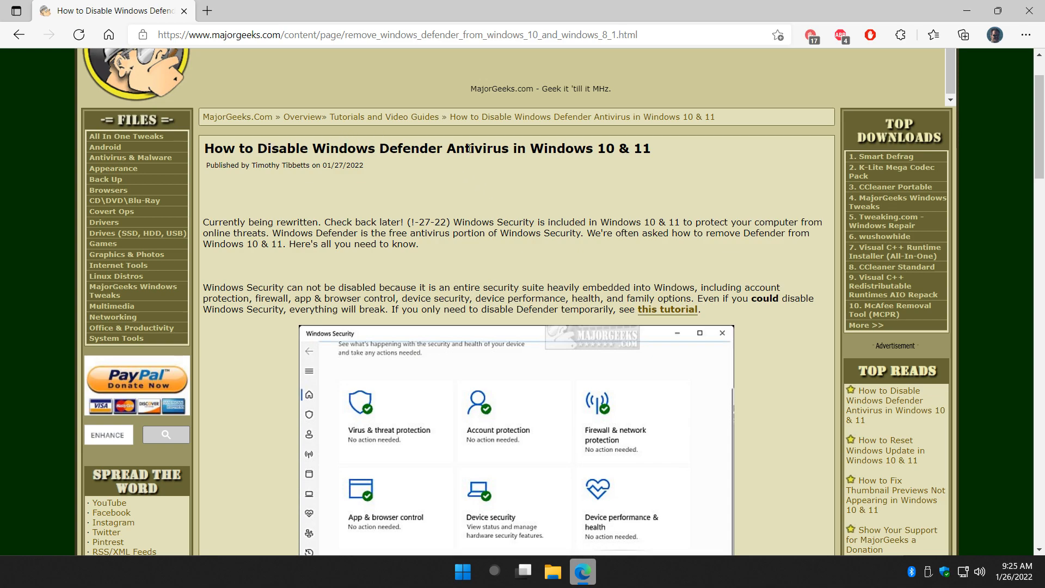
scroll(360, 199, down, 1)
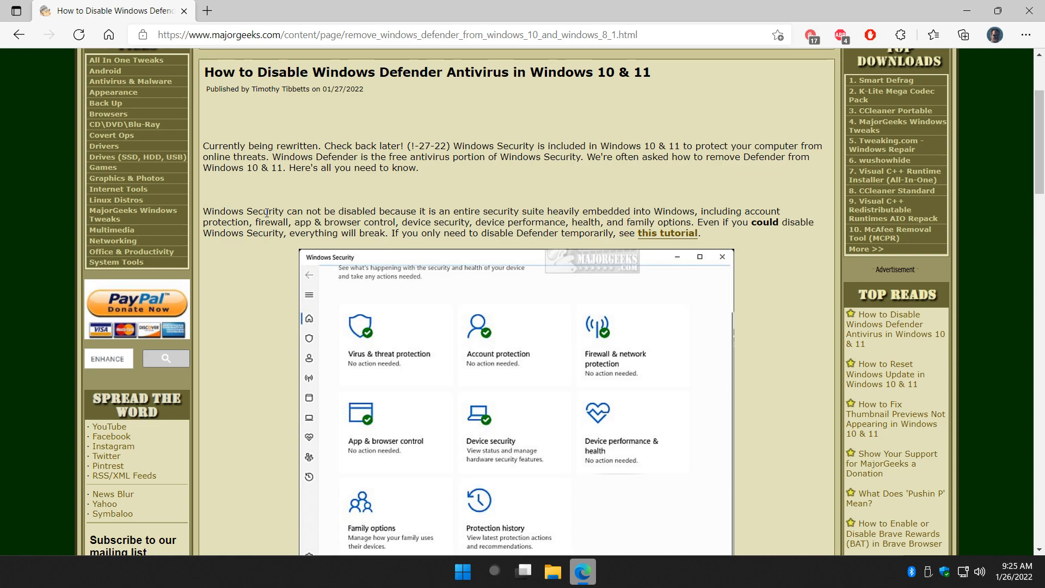
scroll(261, 199, down, 3)
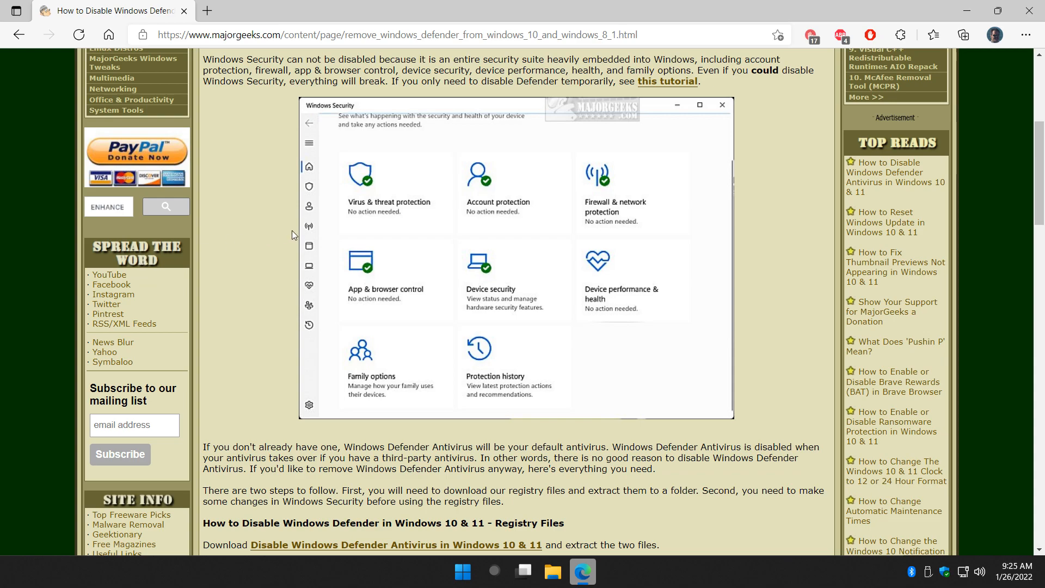
scroll(292, 231, down, 6)
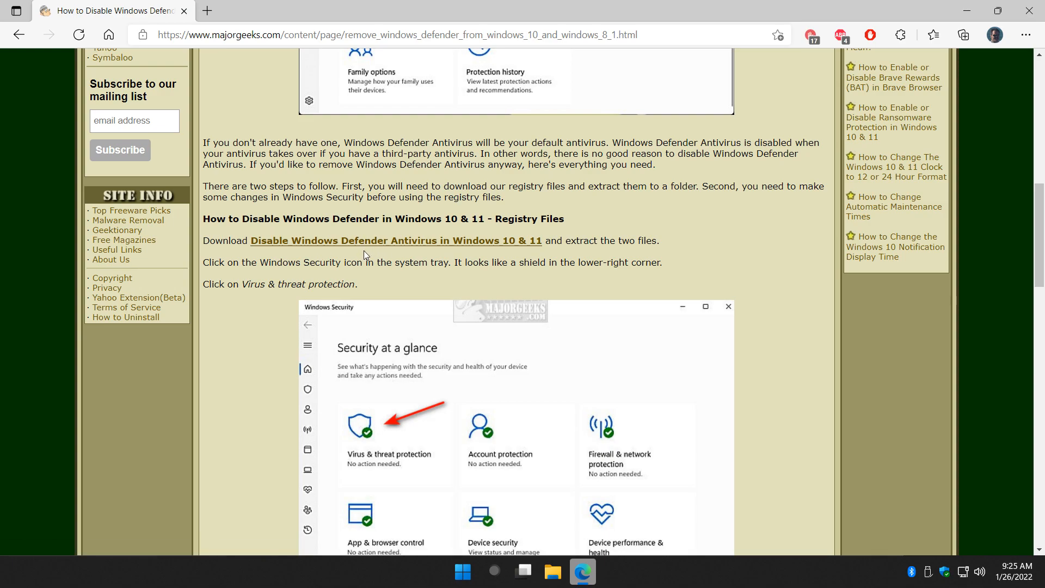
scroll(364, 251, down, 2)
scroll(259, 245, down, 2)
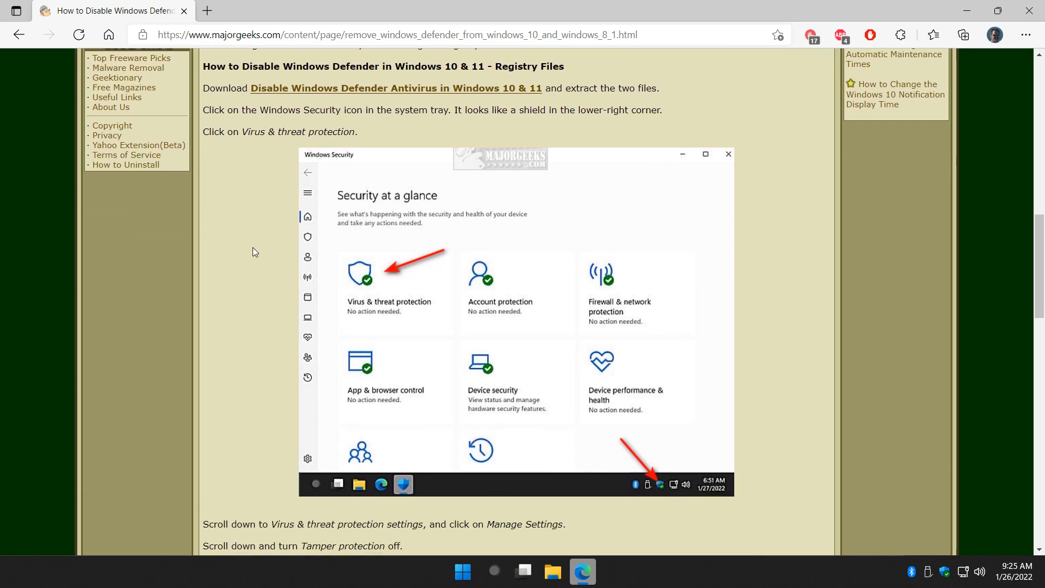
Turn off Tamper Protection in the Virus & threat protection settings of Windows Security, approve the change, and close Windows Security.
click(946, 575)
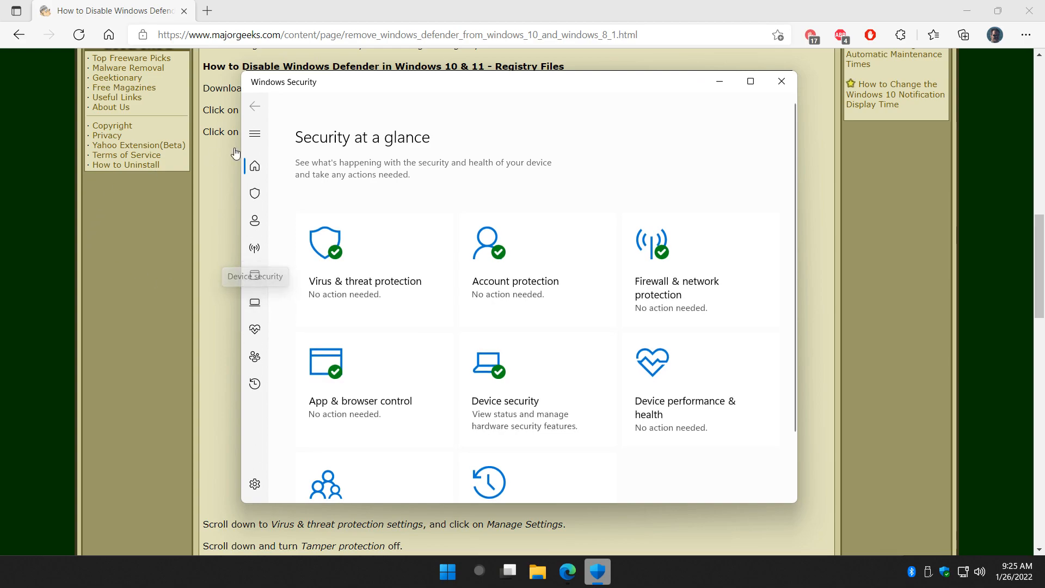
click(355, 261)
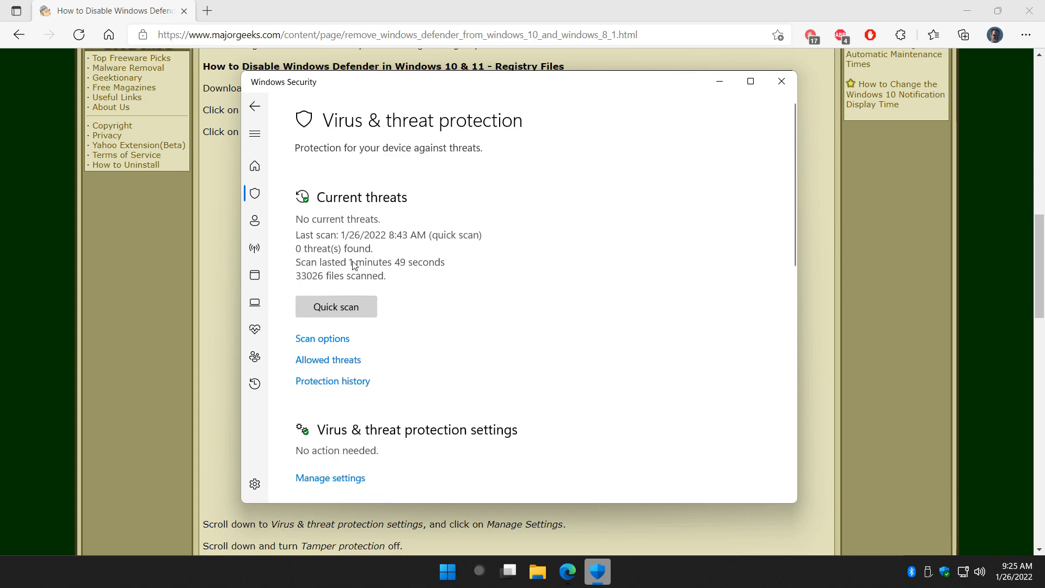
scroll(380, 305, down, 3)
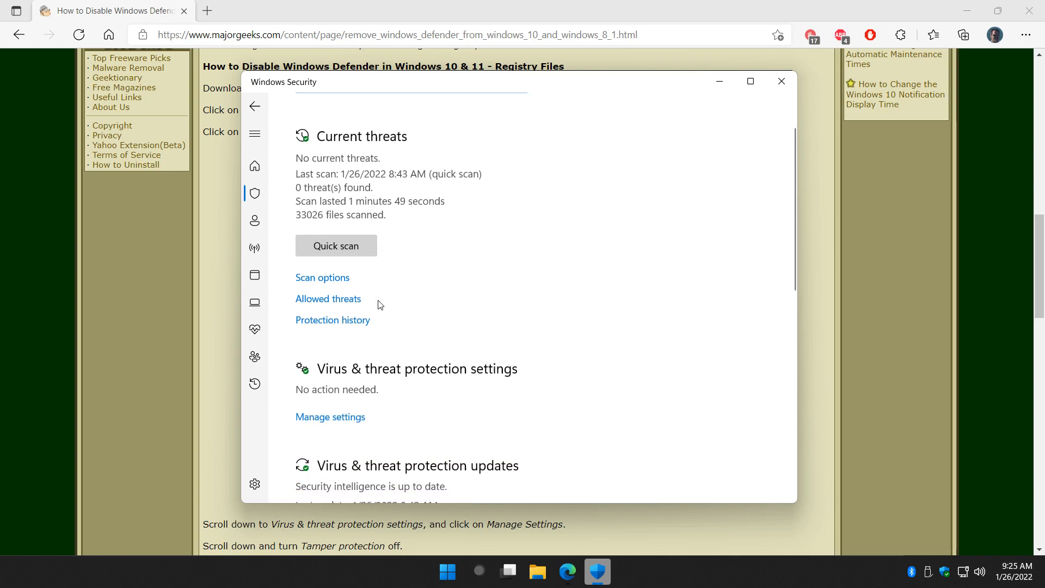
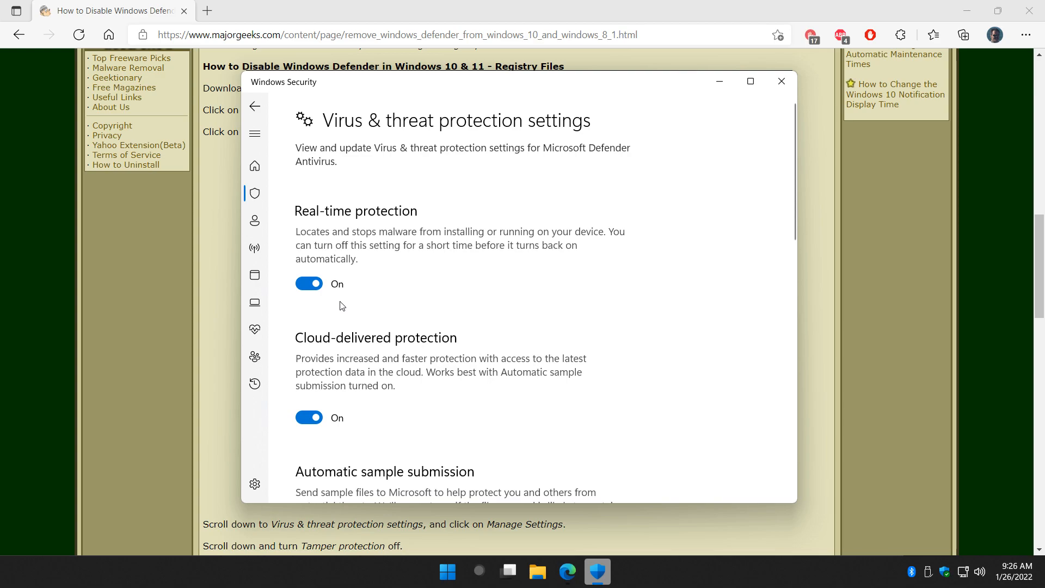
scroll(342, 304, down, 5)
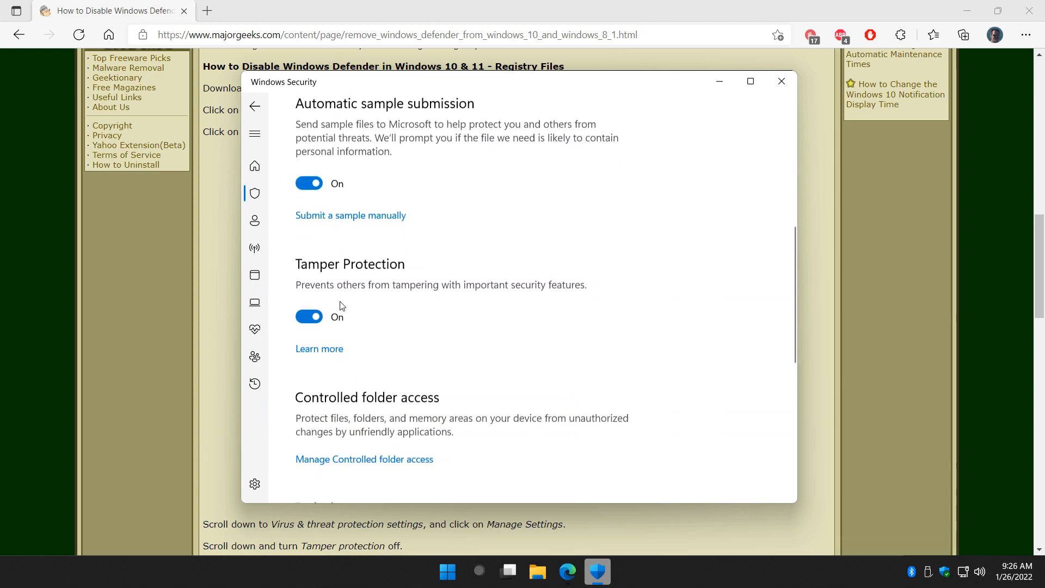
click(308, 315)
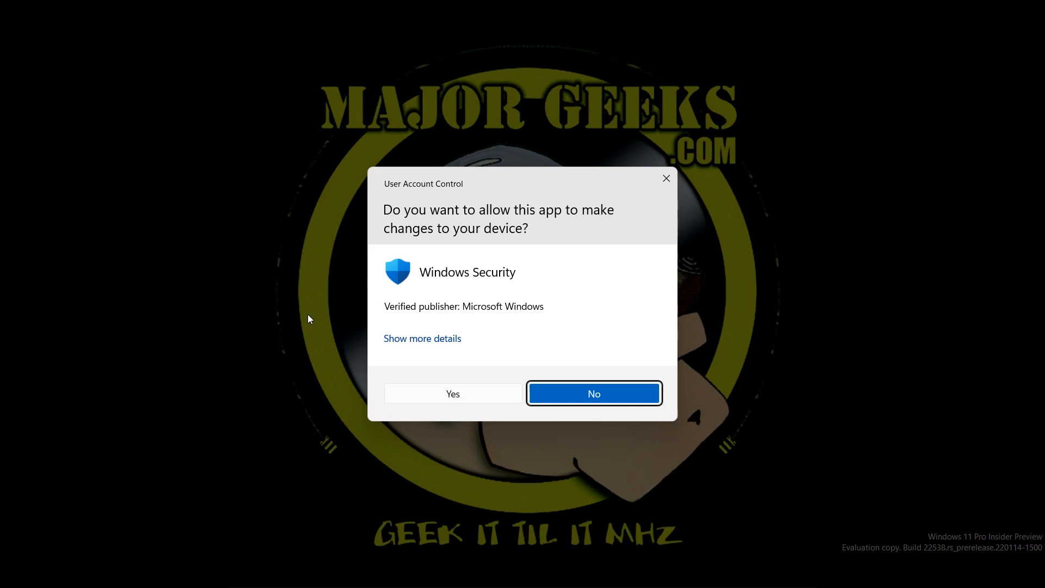
click(452, 393)
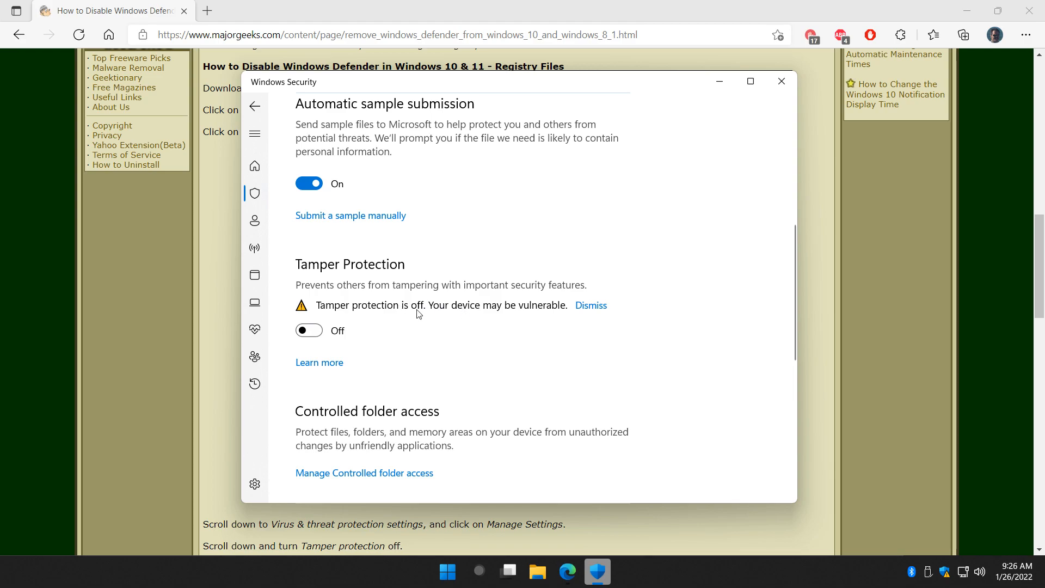
click(587, 310)
click(783, 82)
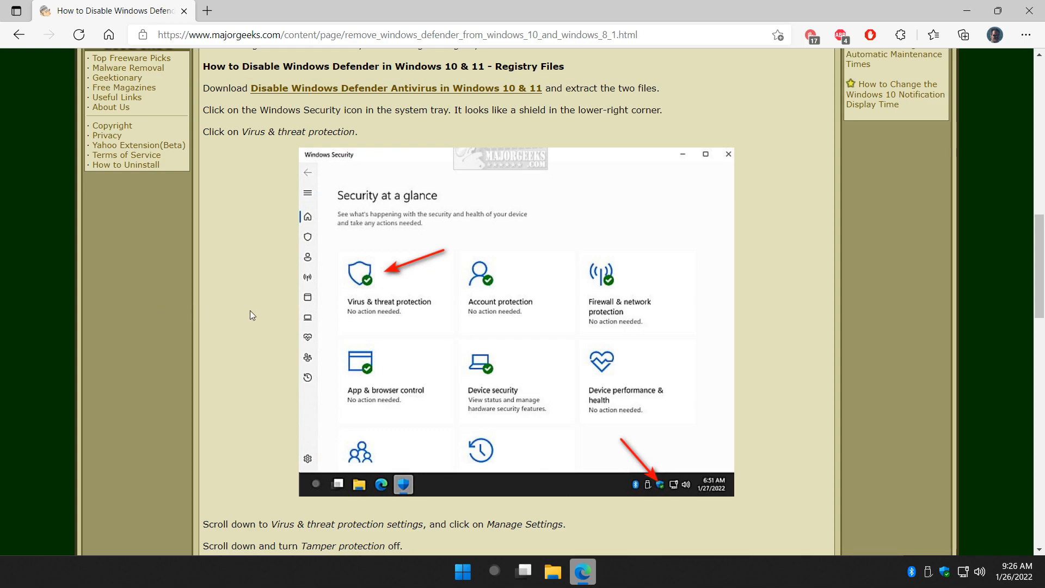
Following the article's instructions, merge the desktop file Windows Defender - Disable.reg into the registry, approving the prompts.
scroll(250, 311, down, 5)
scroll(240, 294, down, 6)
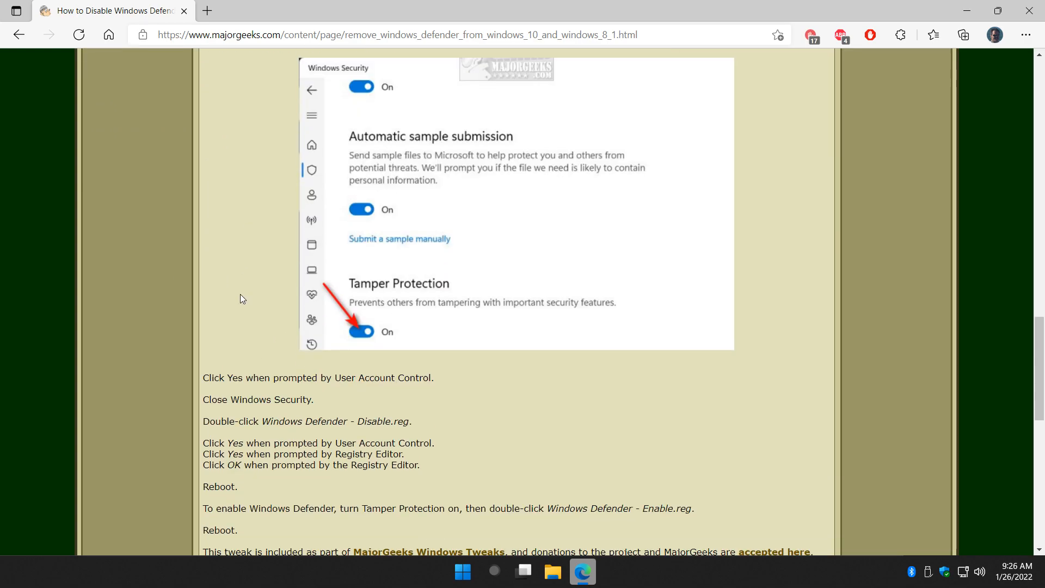
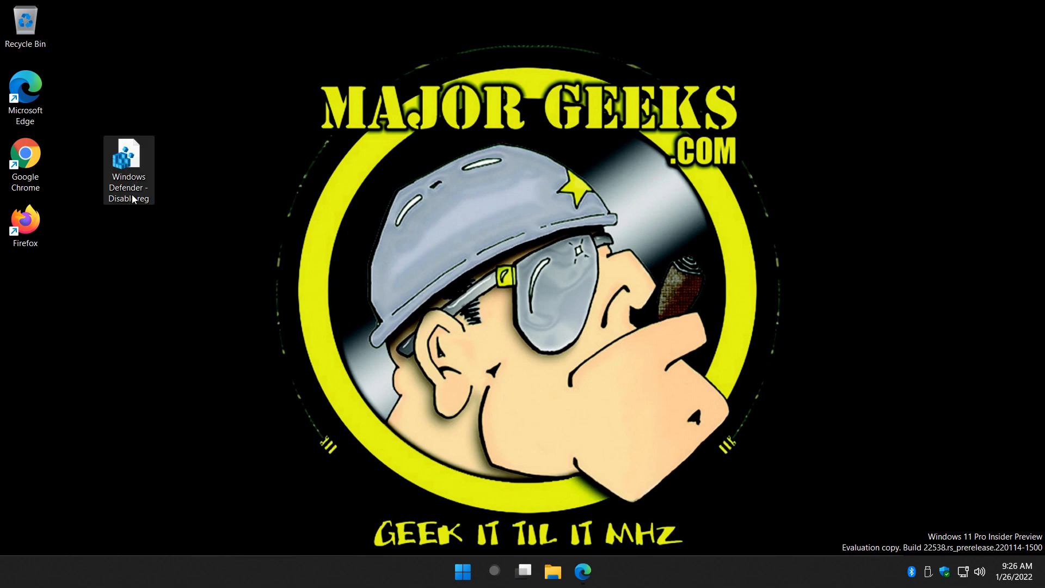
double_click(134, 165)
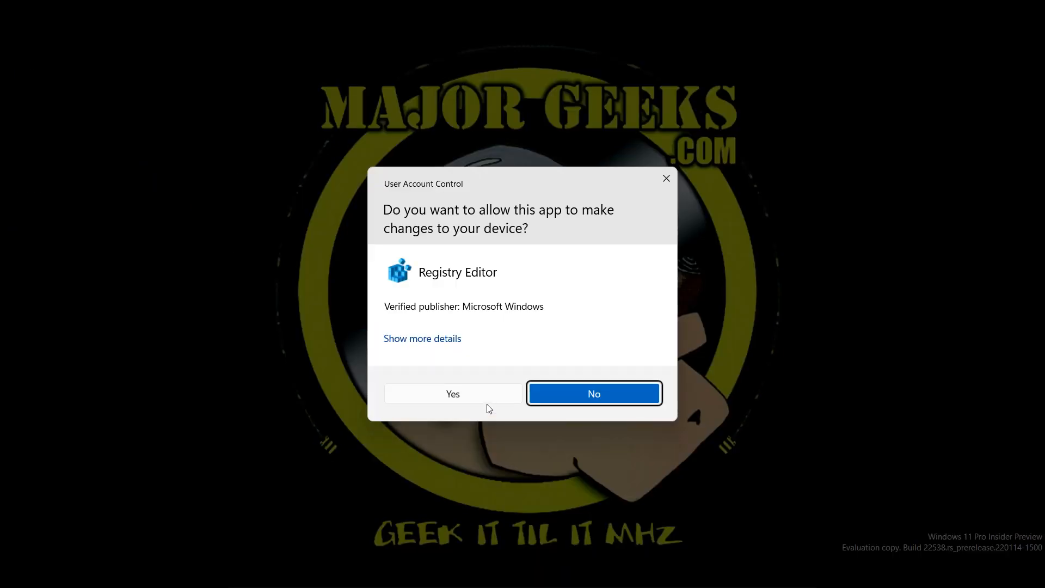
click(486, 400)
click(624, 302)
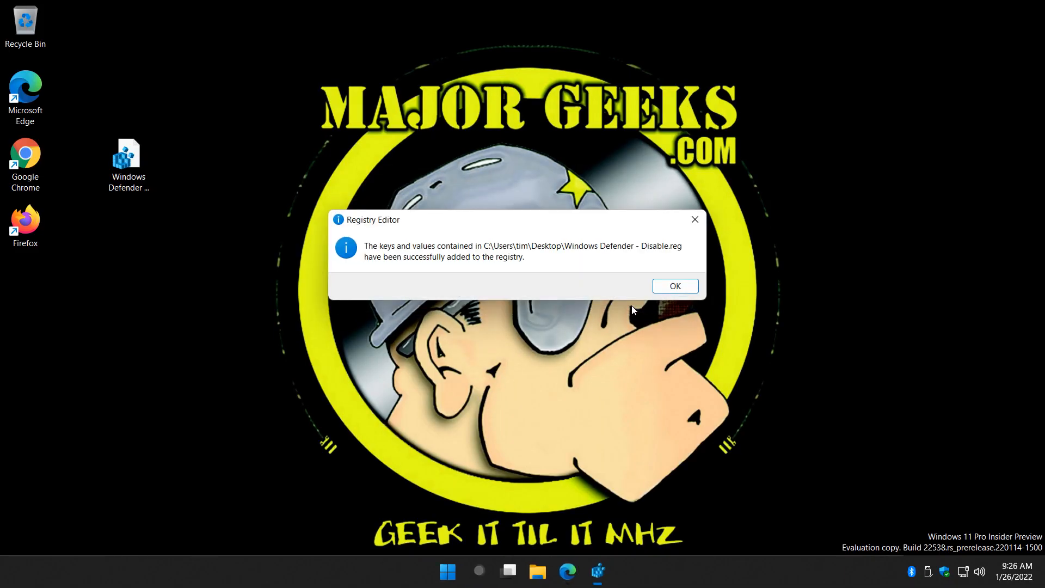
click(682, 290)
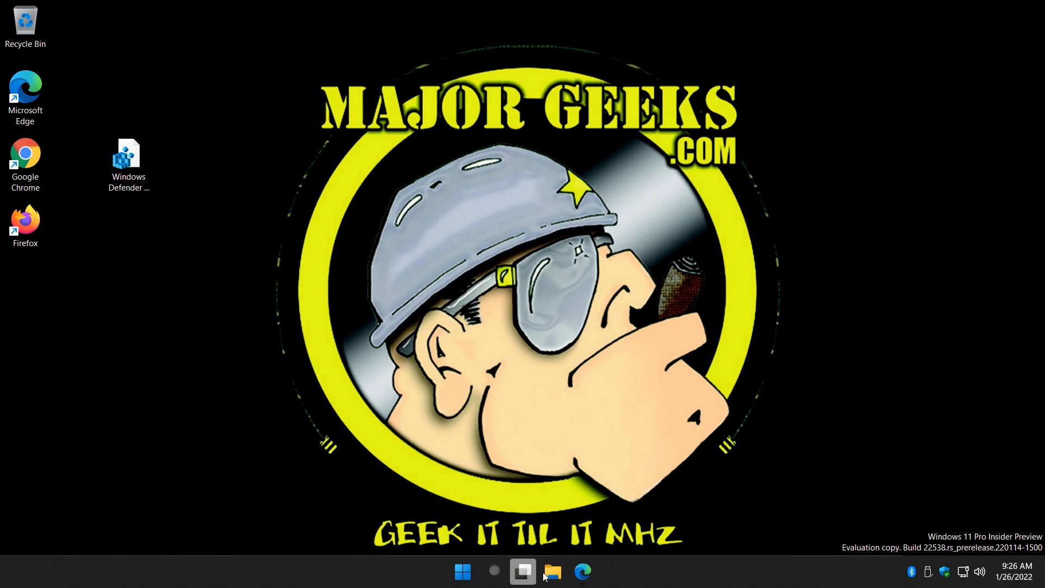
Bring the article back up in Edge and check the Virus & threat protection status in Windows Security.
click(577, 572)
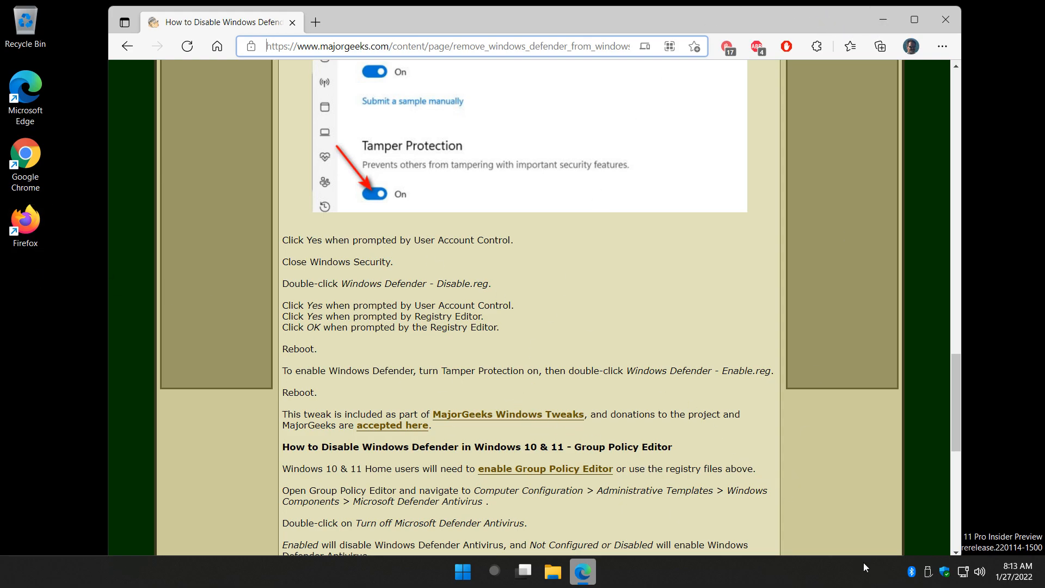
click(946, 573)
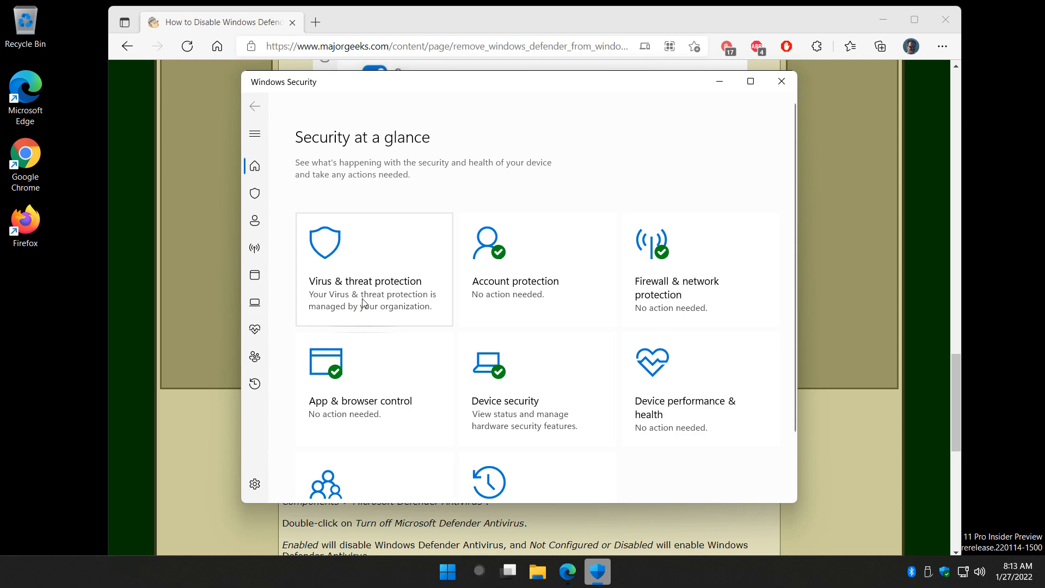
click(781, 81)
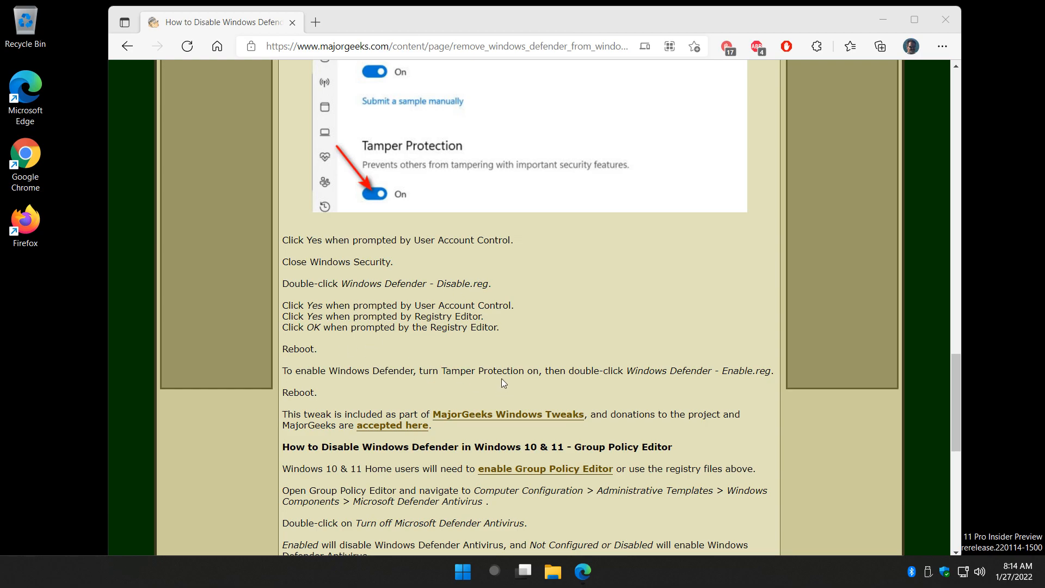
Consult the article's Group Policy instructions and launch the Local Group Policy Editor with gpedit.msc.
scroll(482, 356, down, 4)
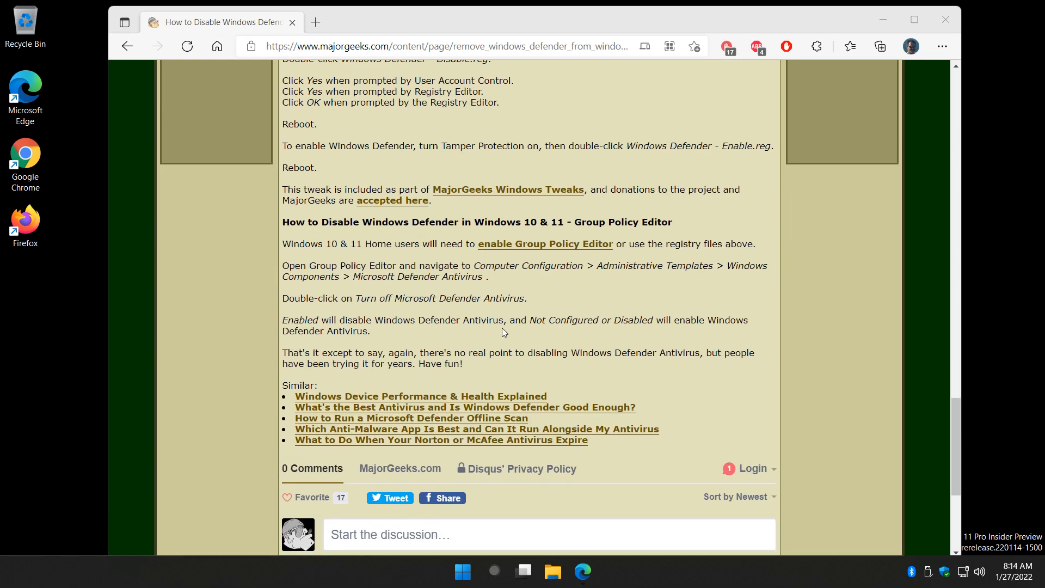
click(320, 300)
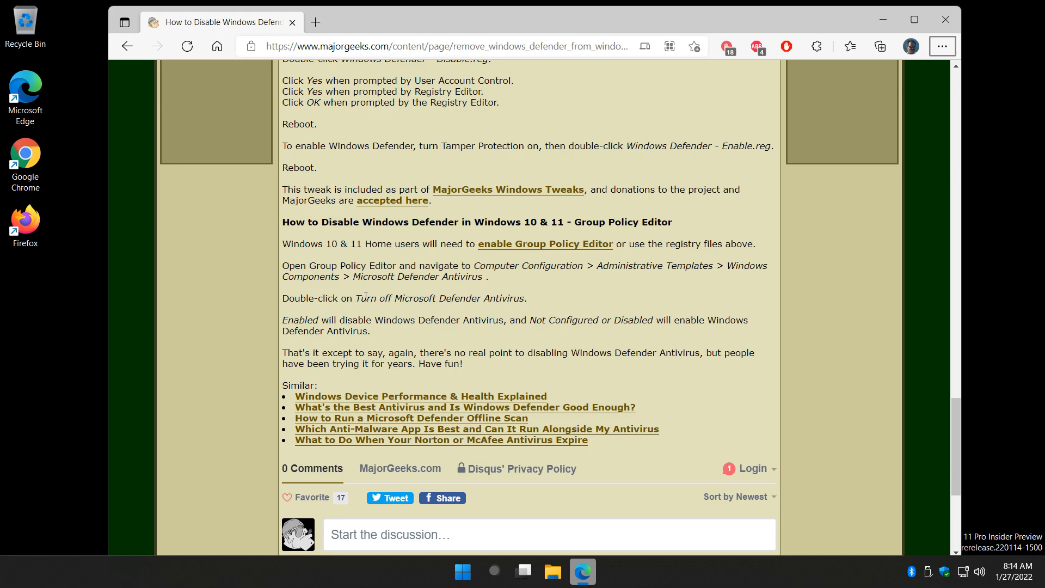
key(super+r)
text(g)
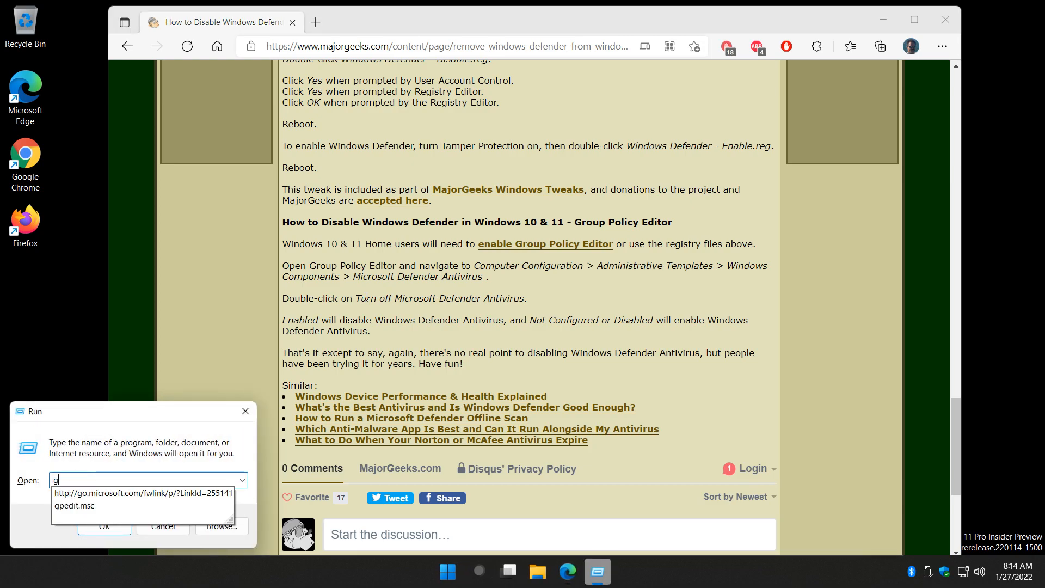
text(pedit.msc)
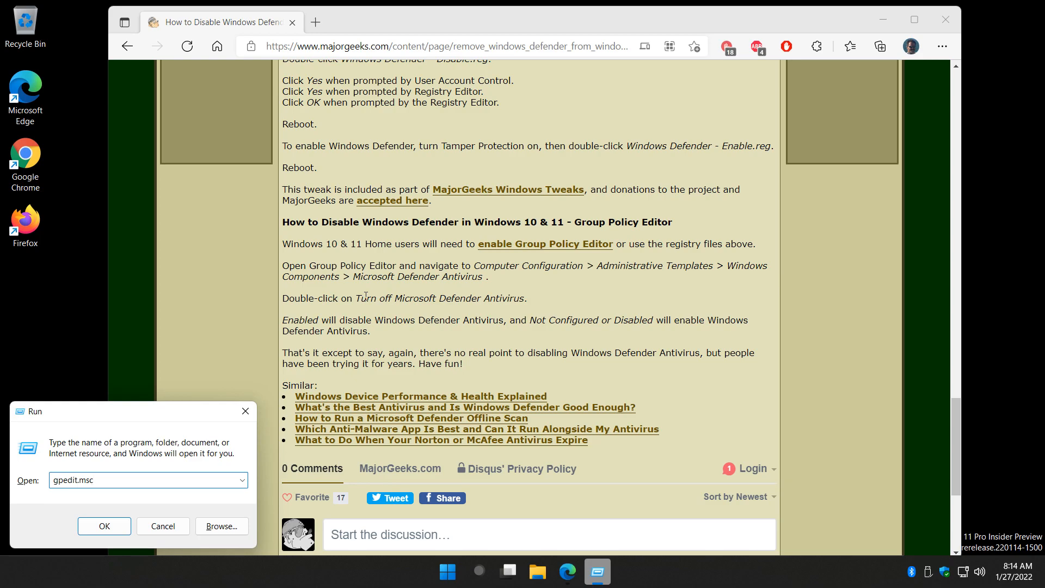
key(Return)
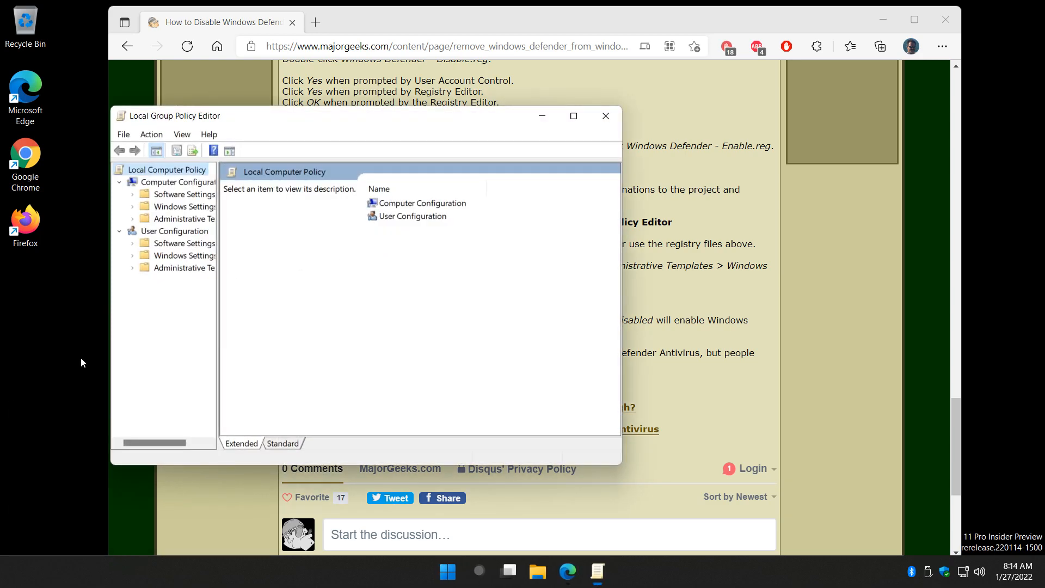
Place the policy editor below the article's instructions, expand Computer Configuration > Administrative Templates > Windows Components, and widen the tree to show full names.
drag(495, 122, 628, 197)
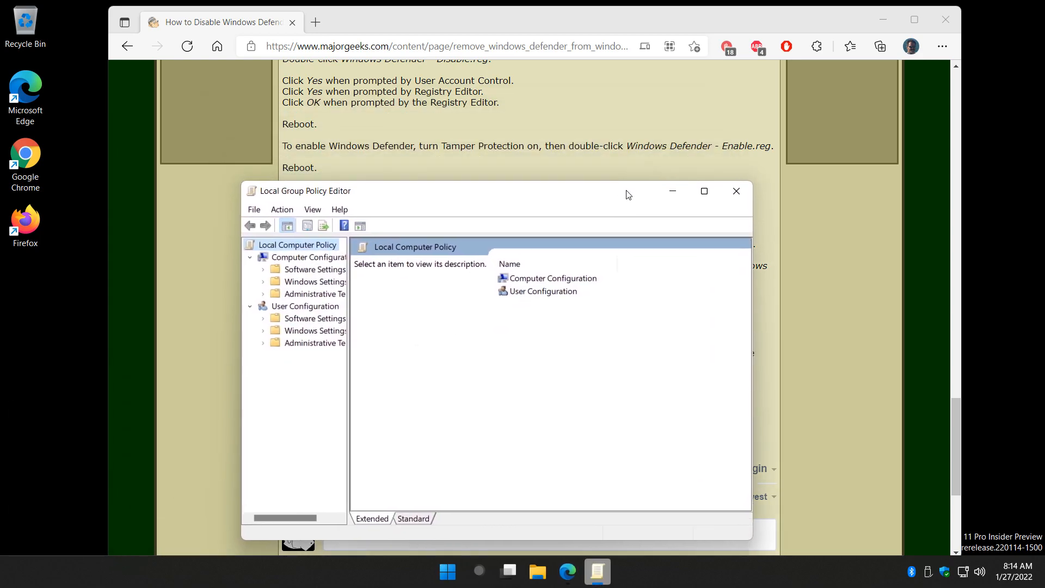
scroll(564, 143, down, 3)
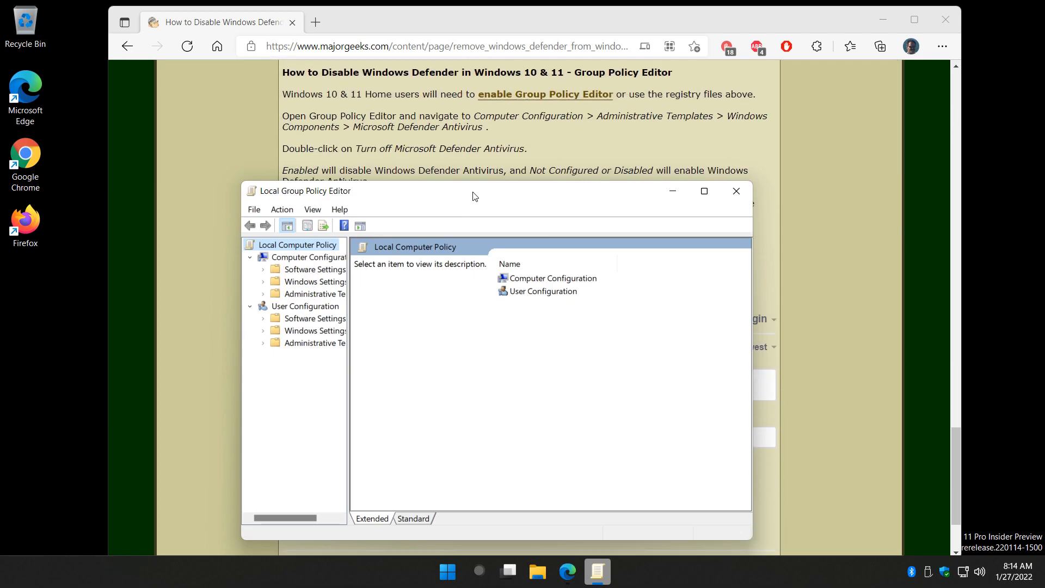
drag(474, 192, 498, 202)
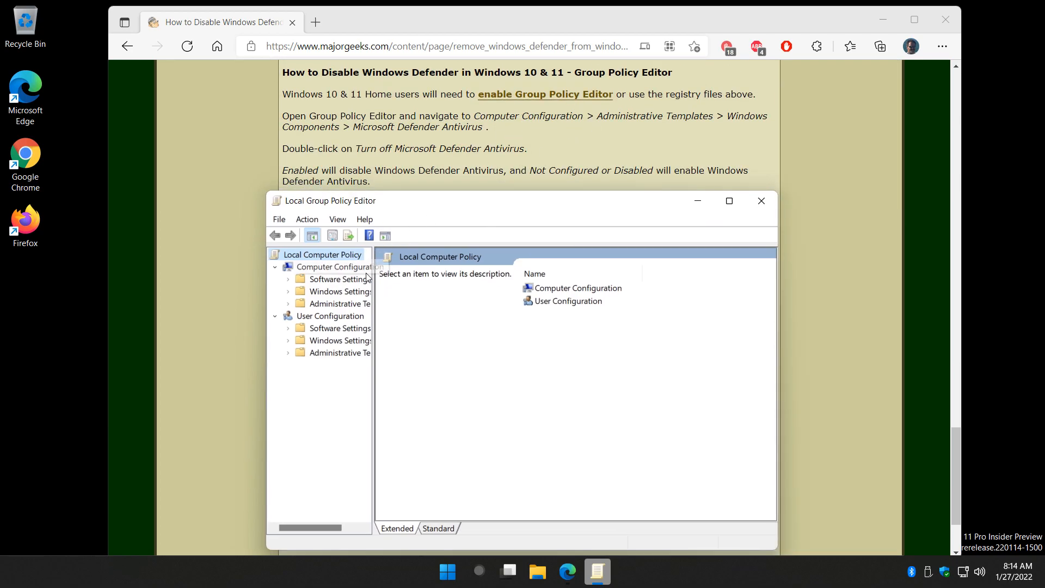
drag(373, 277, 421, 278)
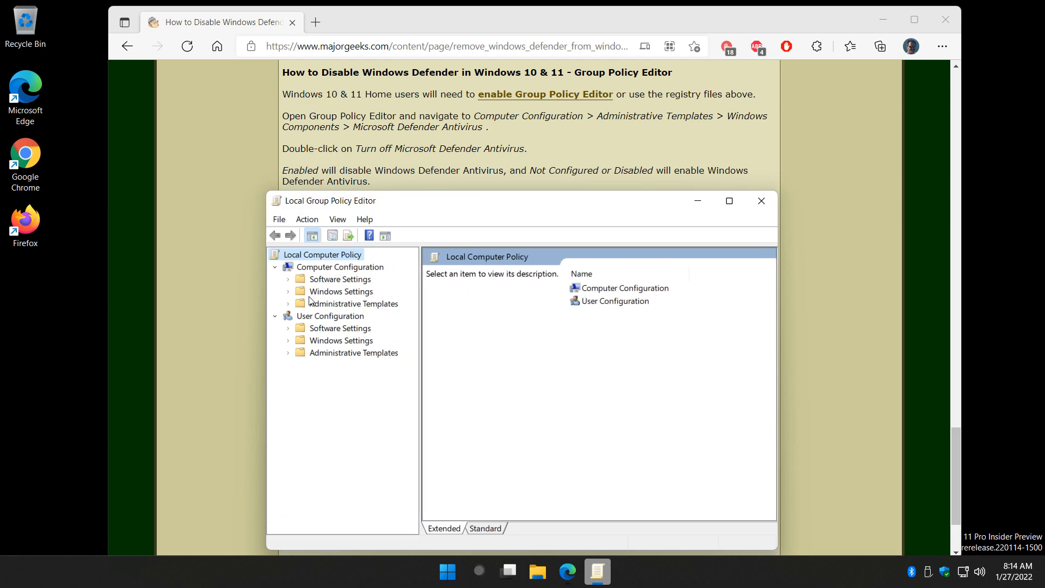
click(289, 305)
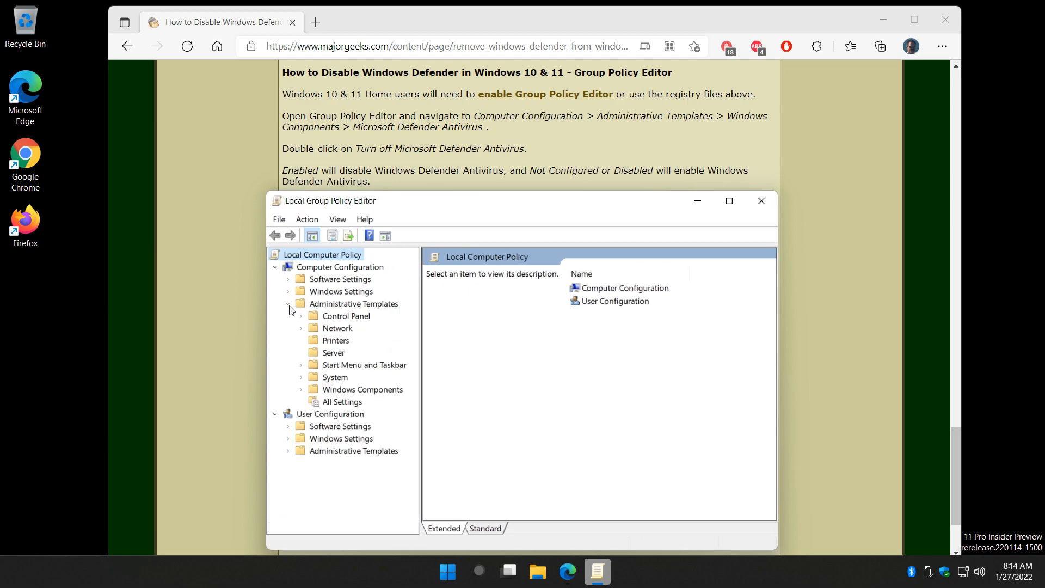
click(302, 390)
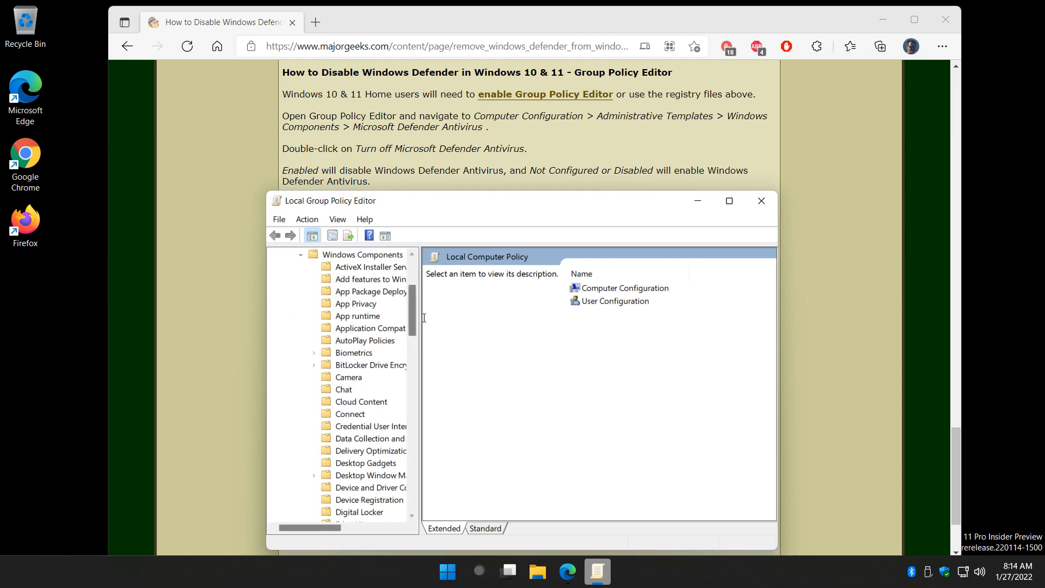
drag(420, 316, 470, 313)
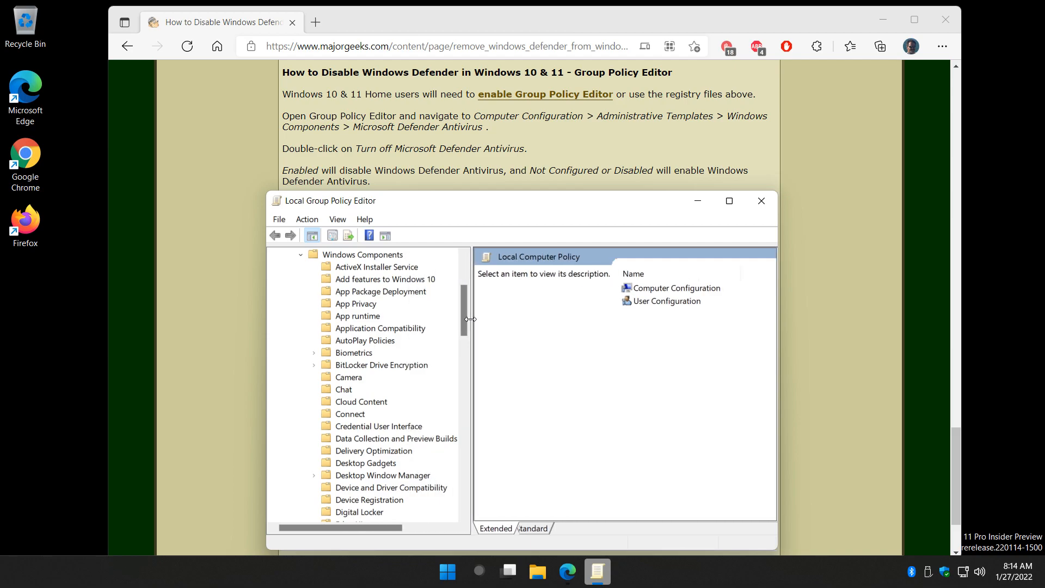
Open the Microsoft Defender Antivirus folder under Windows Components and widen the policy editor to show its settings' full names.
scroll(462, 321, down, 3)
scroll(459, 338, down, 8)
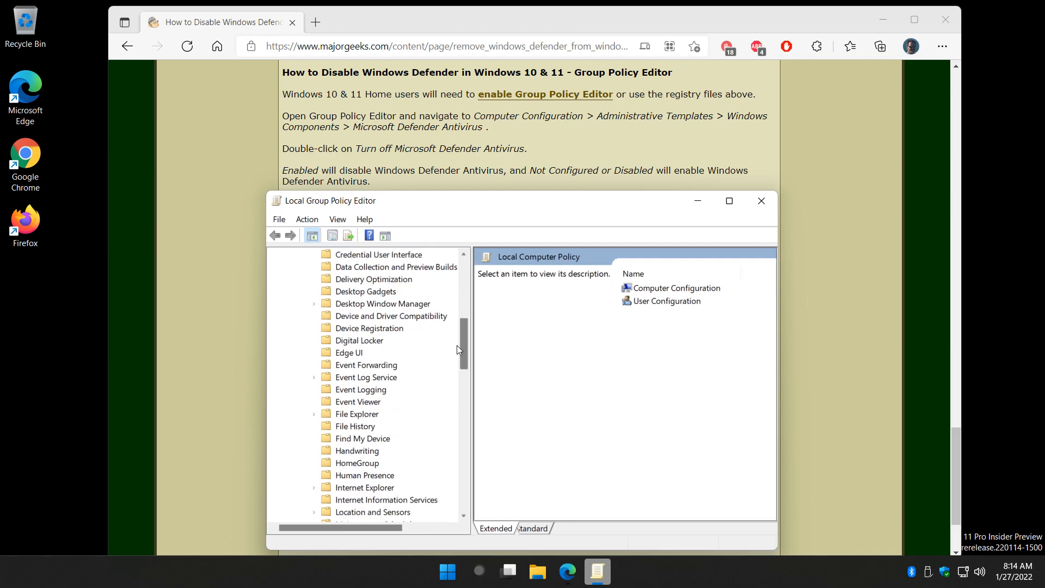
click(388, 340)
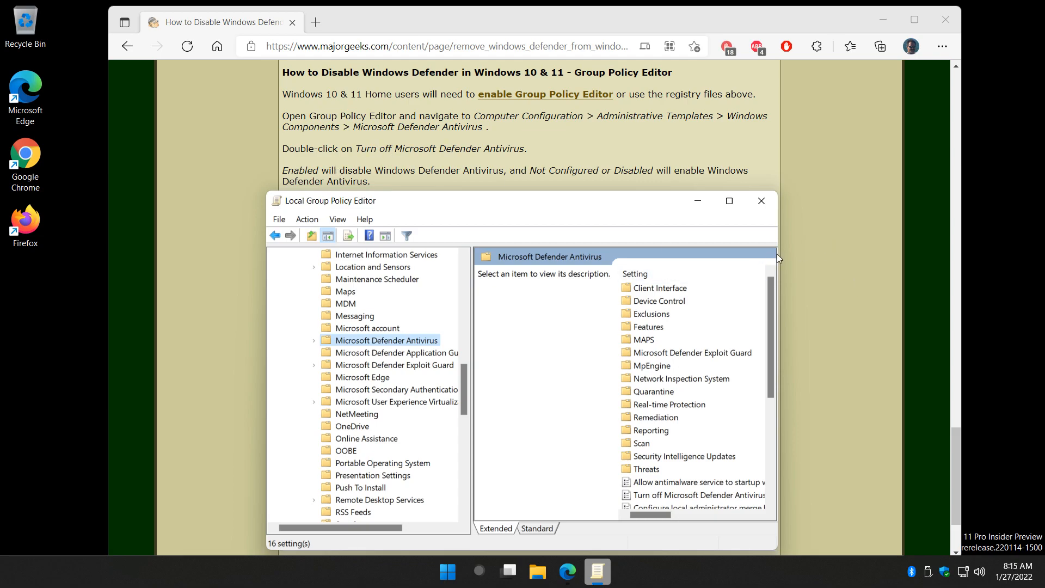
drag(778, 254, 847, 254)
scroll(638, 431, down, 5)
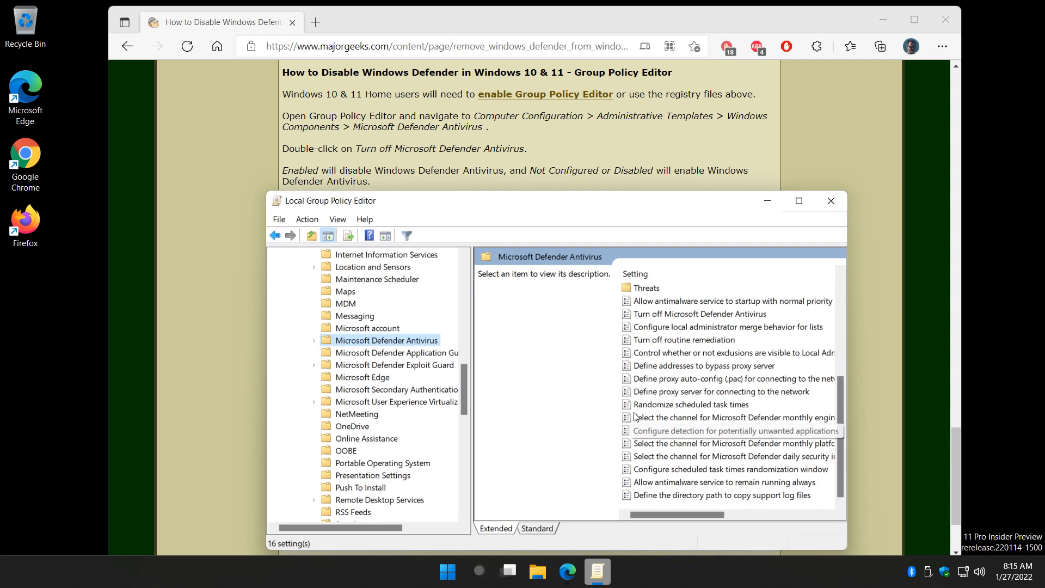
Open the Turn off Microsoft Defender Antivirus policy setting and place its window below the article's instructions.
click(671, 316)
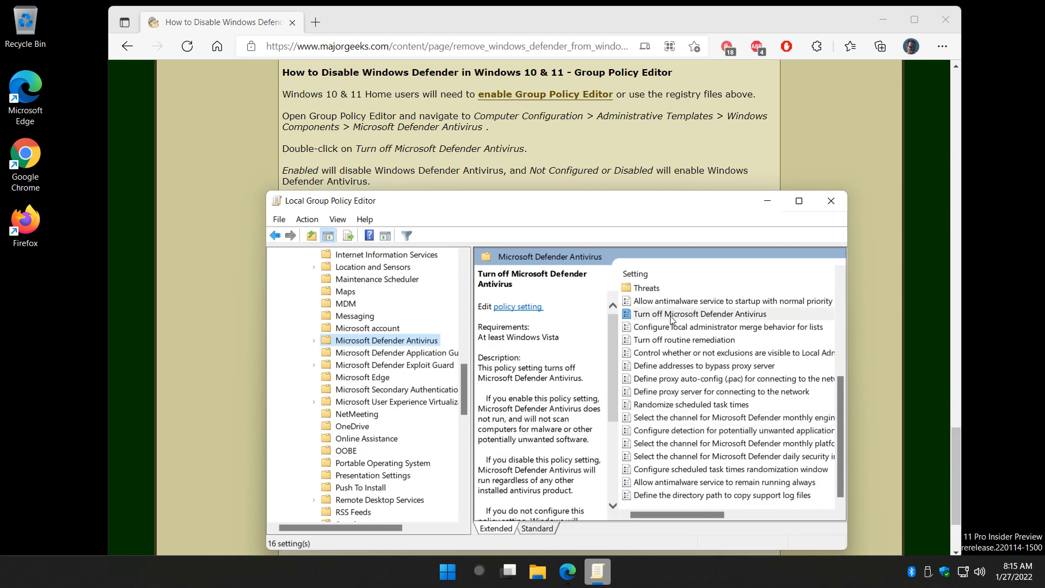
double_click(670, 315)
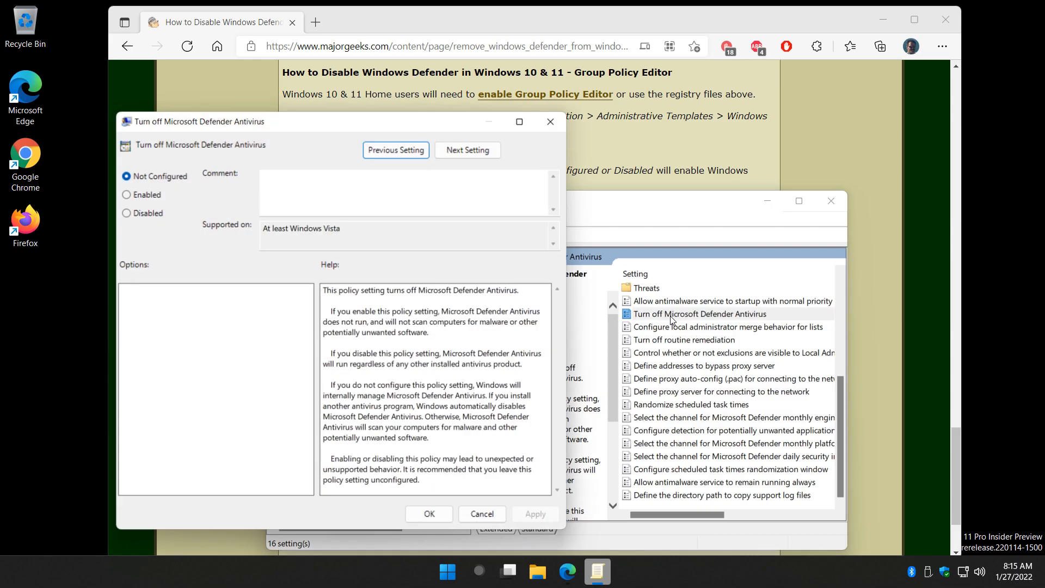
drag(409, 123, 621, 206)
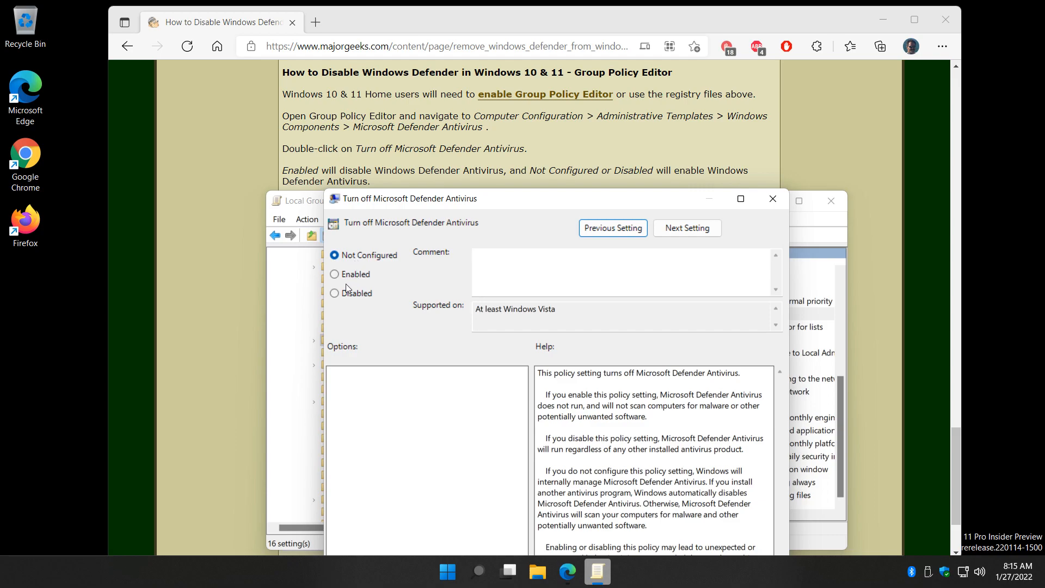
Try the policy's Enabled, Not Configured and Disabled options, then close the setting without applying it and exit the policy editor.
click(336, 274)
click(335, 256)
click(341, 294)
click(338, 256)
drag(567, 205, 526, 98)
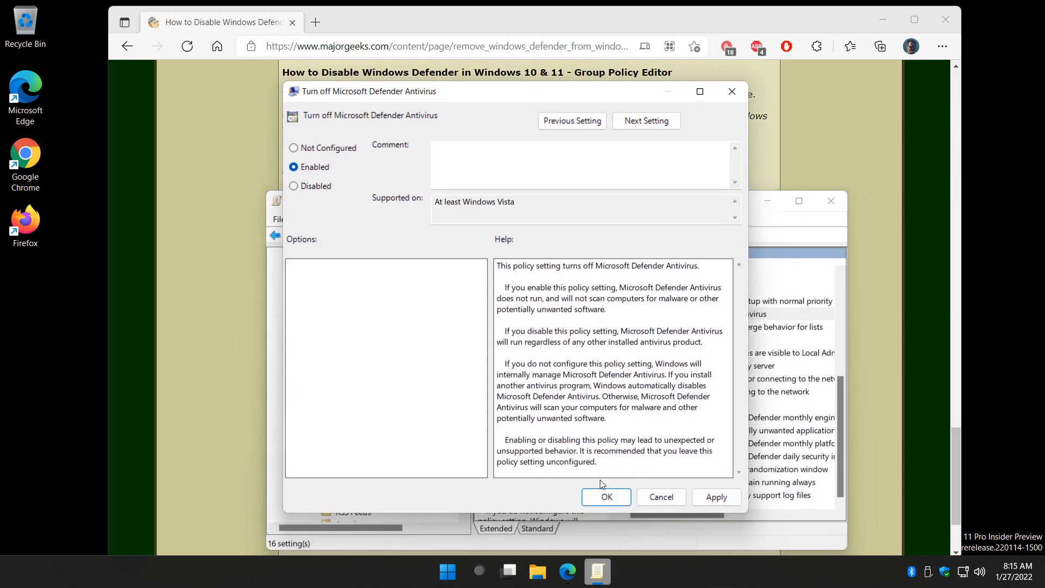
click(732, 91)
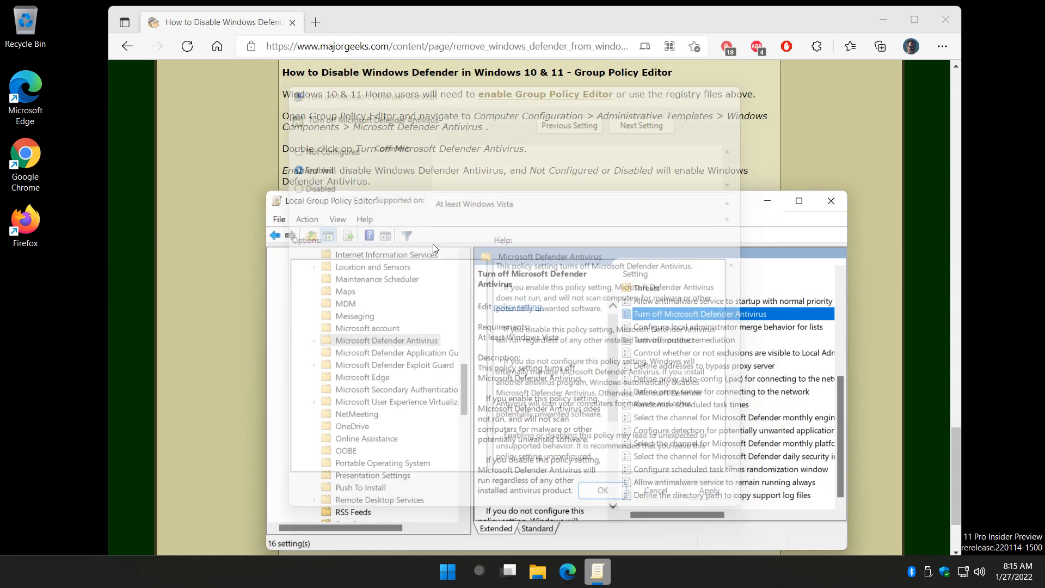
click(831, 201)
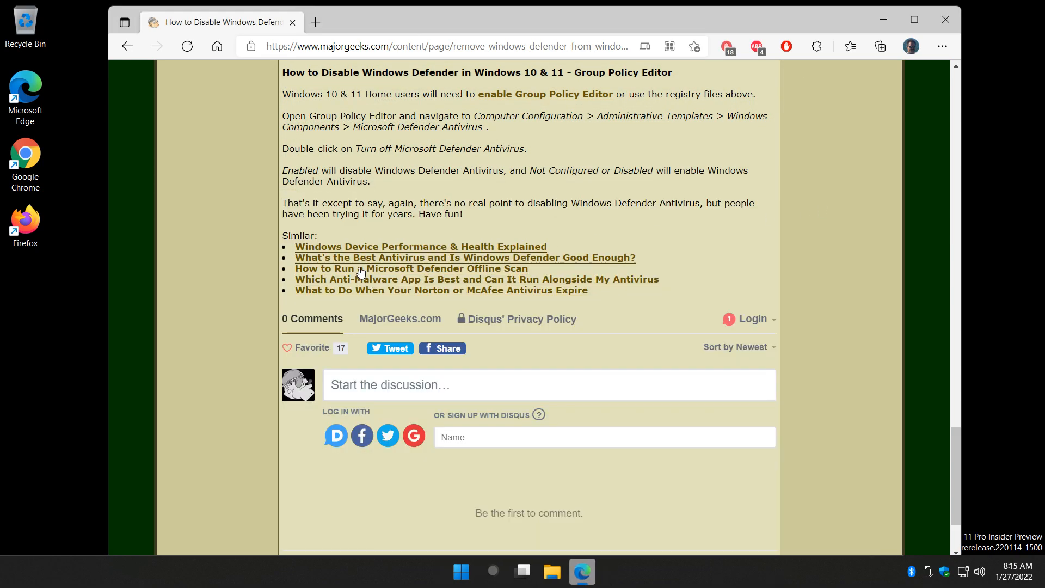
Look back through the article's instructions from the Group Policy section up to its title.
scroll(361, 271, up, 1)
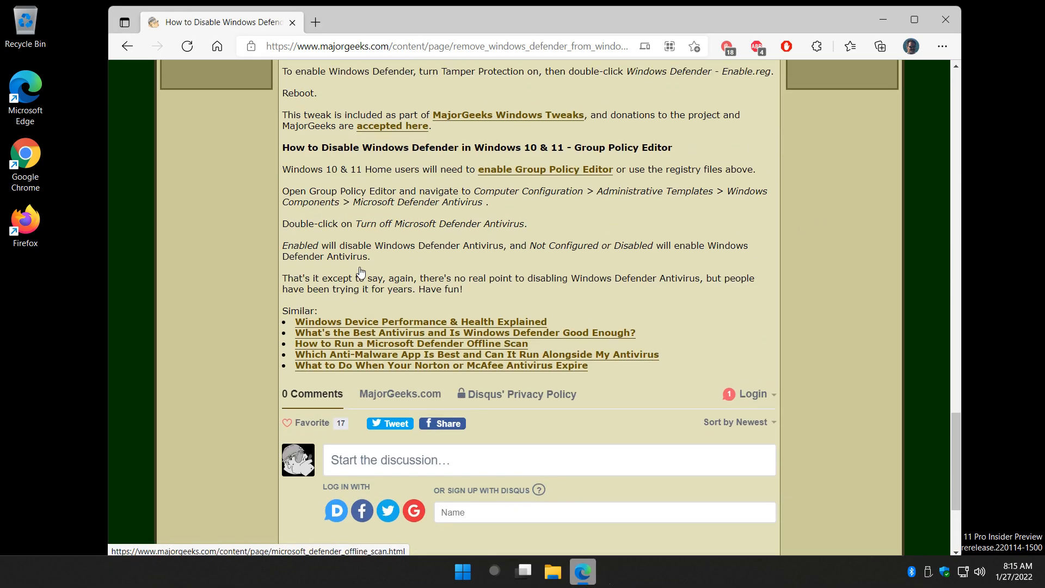
scroll(361, 271, up, 6)
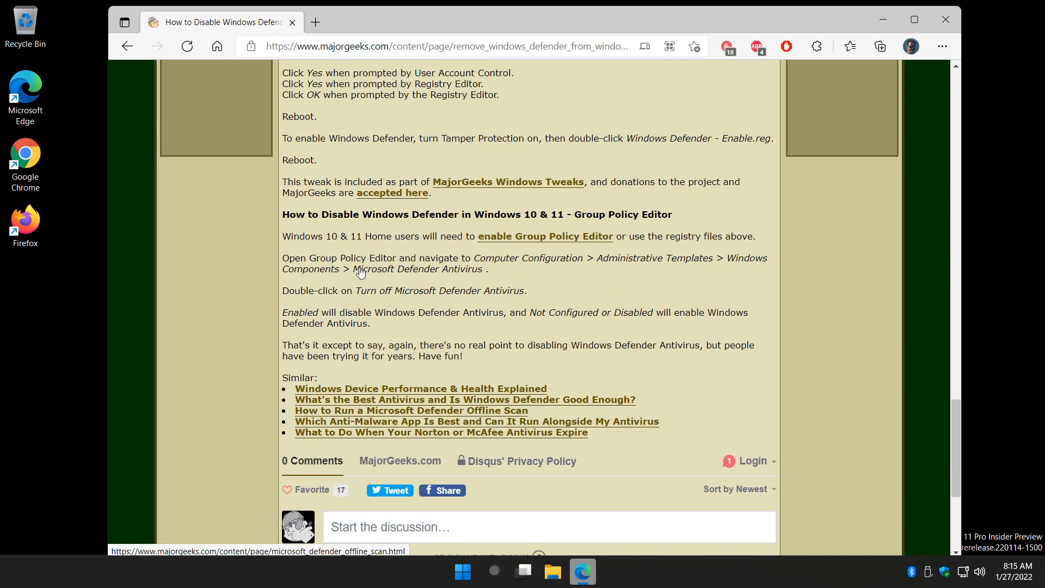
scroll(361, 271, up, 12)
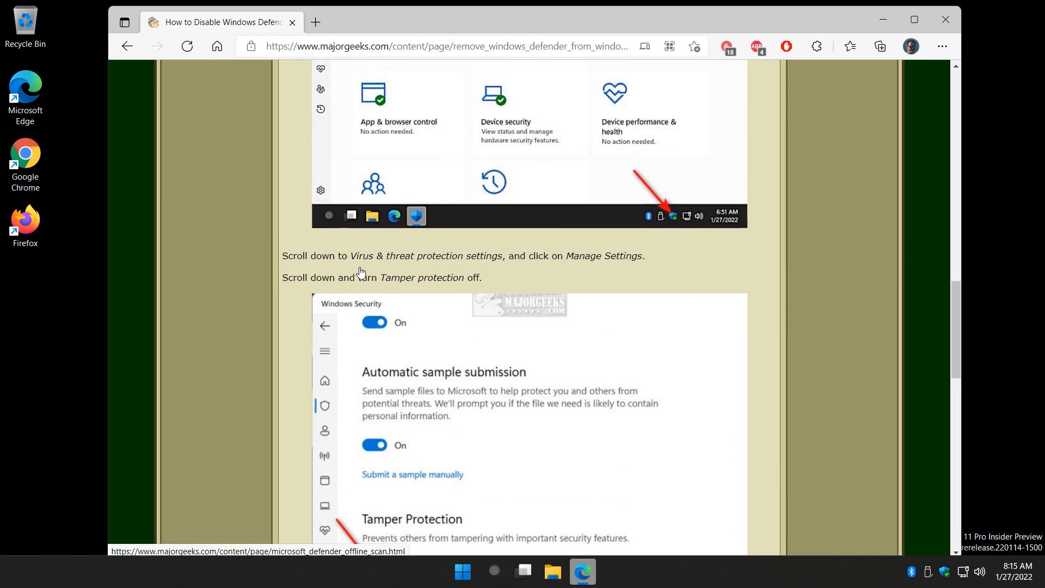
scroll(361, 271, up, 10)
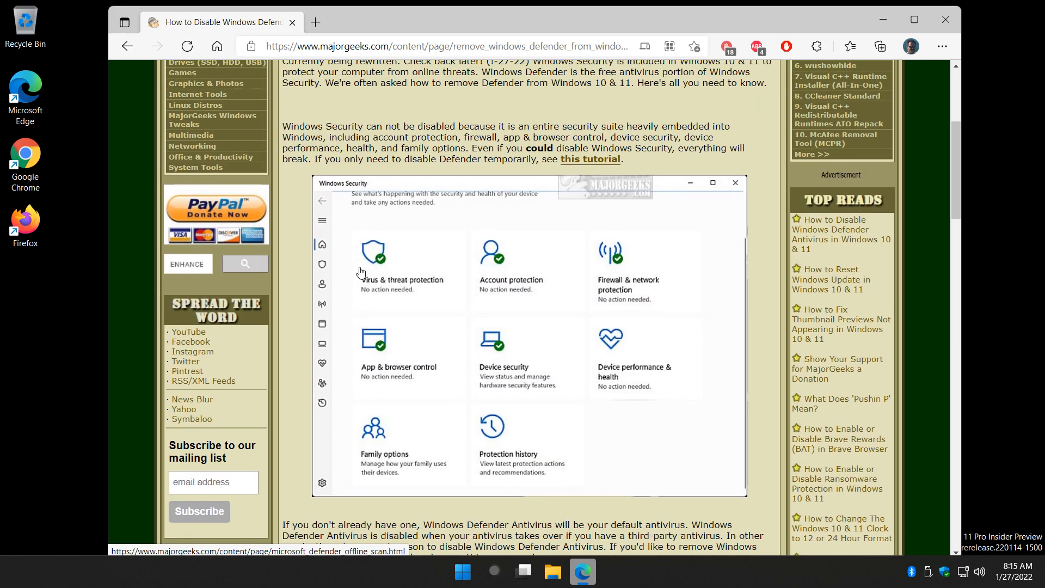
scroll(361, 271, up, 1)
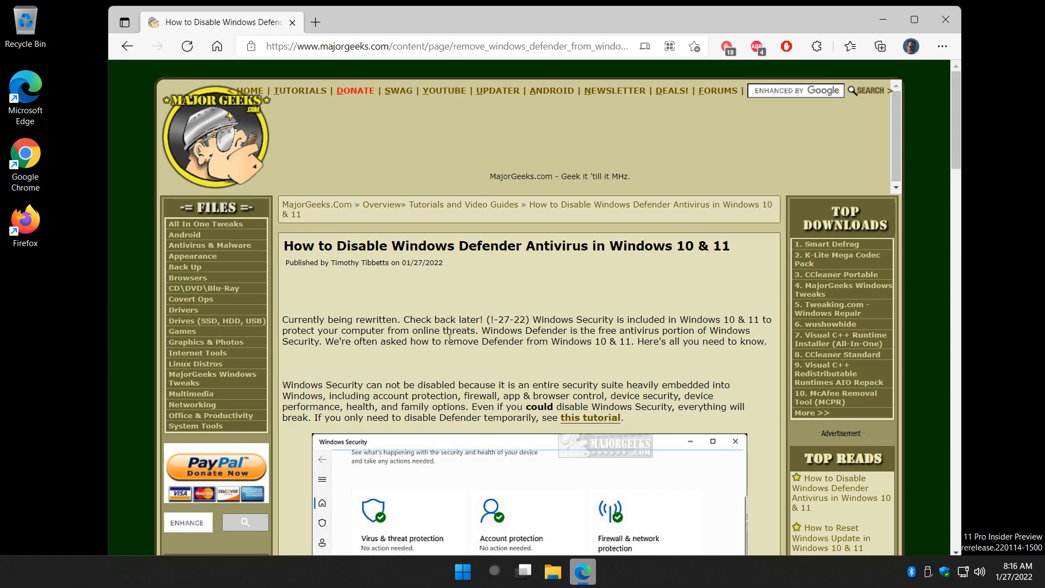
Open Windows Security, examine the status of all protection areas on its overview page, and return to the article in Edge.
click(944, 572)
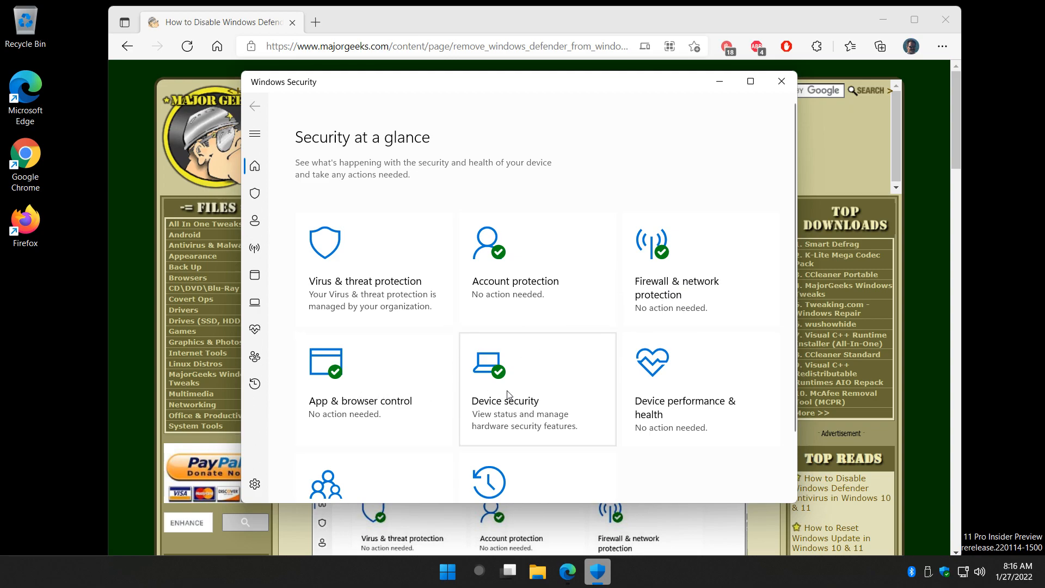
scroll(599, 392, down, 2)
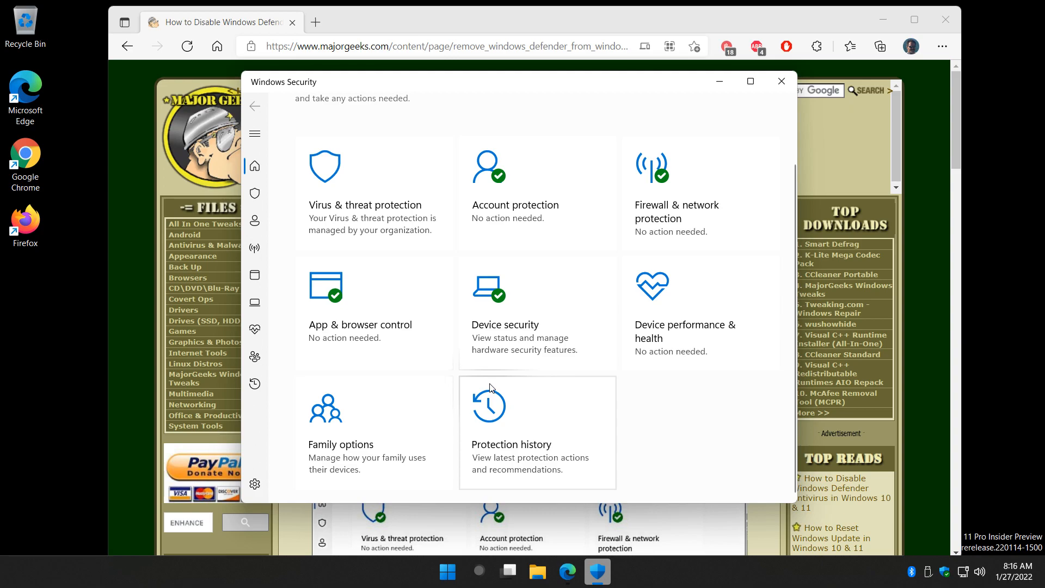
scroll(493, 365, up, 2)
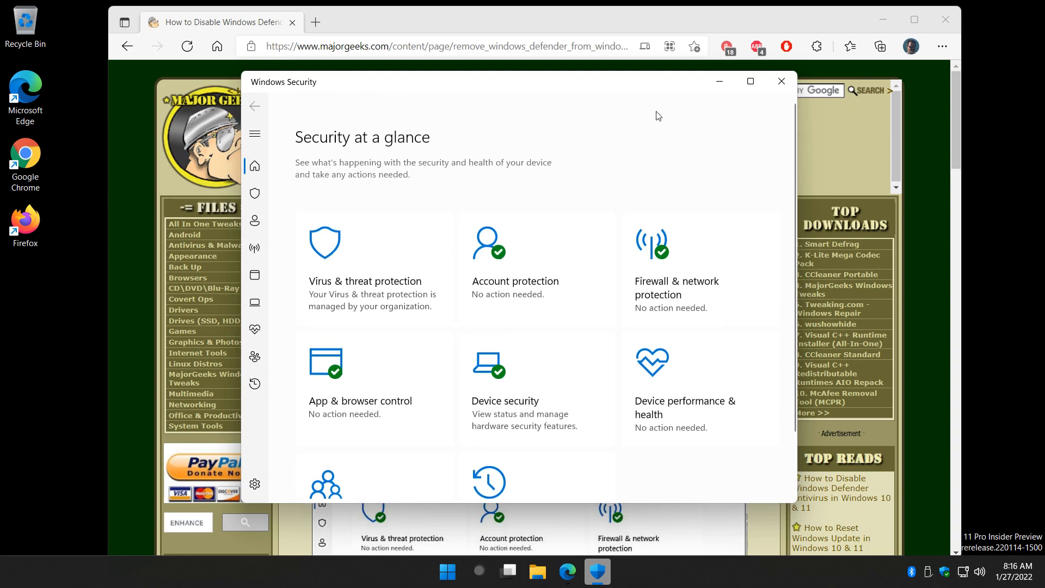
click(782, 81)
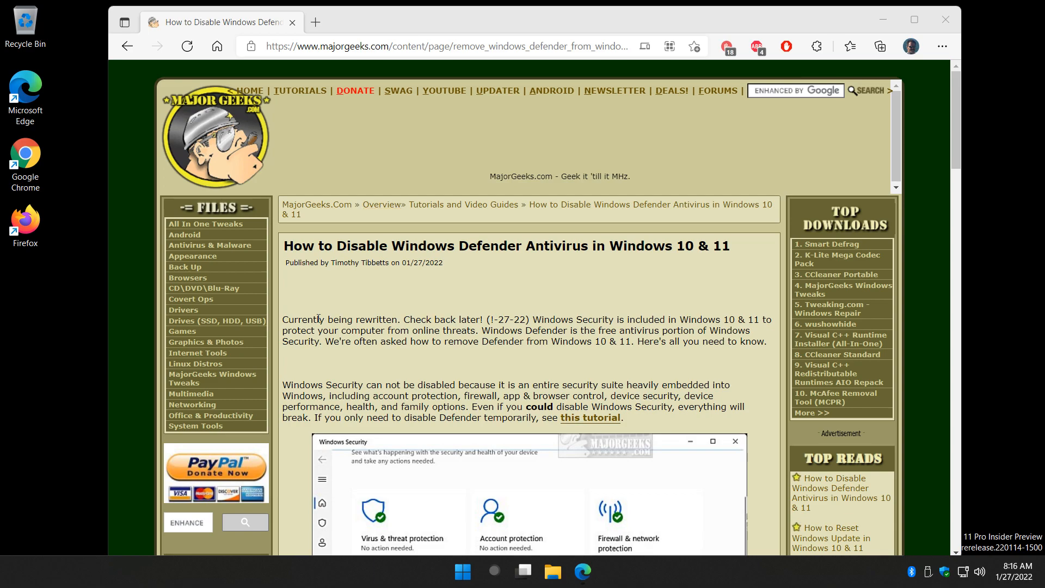
click(477, 246)
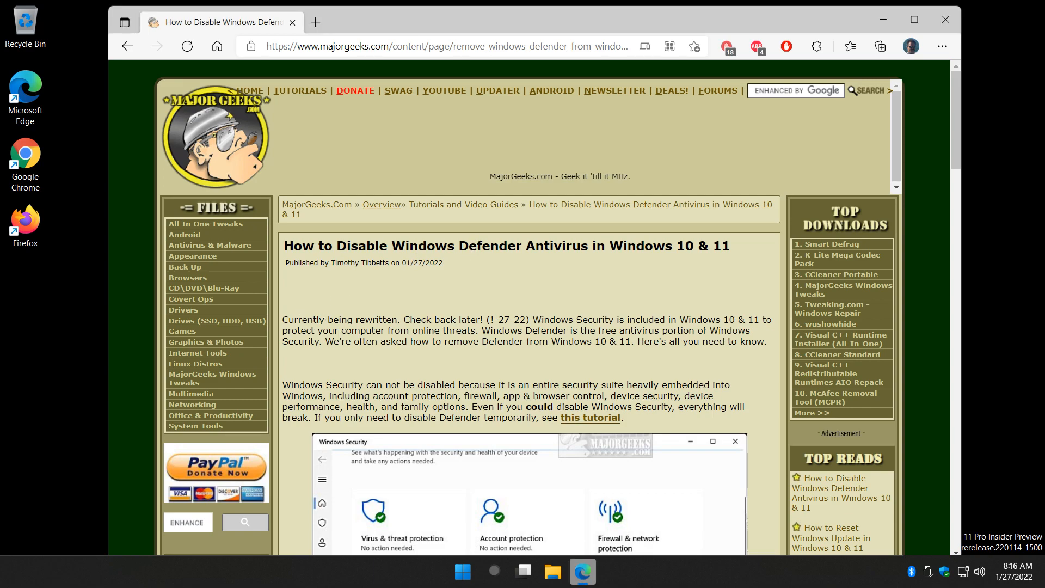